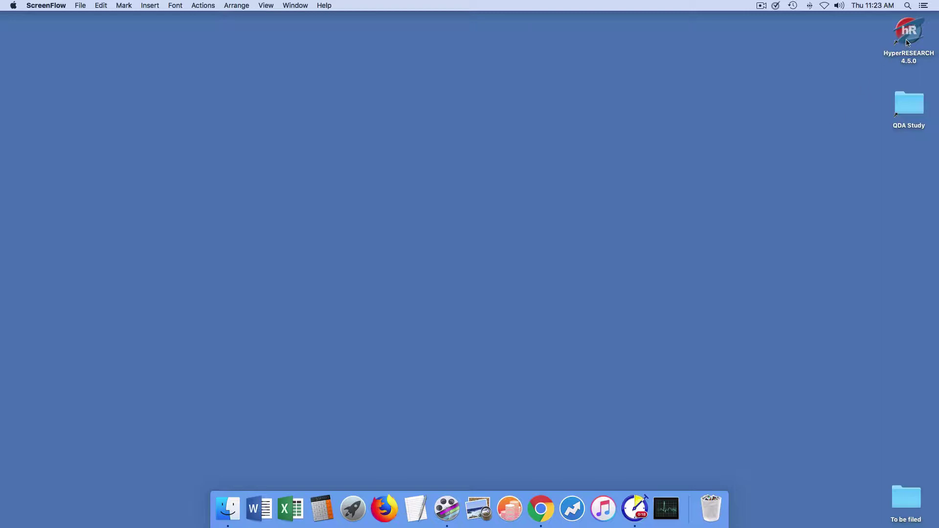
Launch HyperRESEARCH 4.5.0 from its desktop icon.
double_click(885, 57)
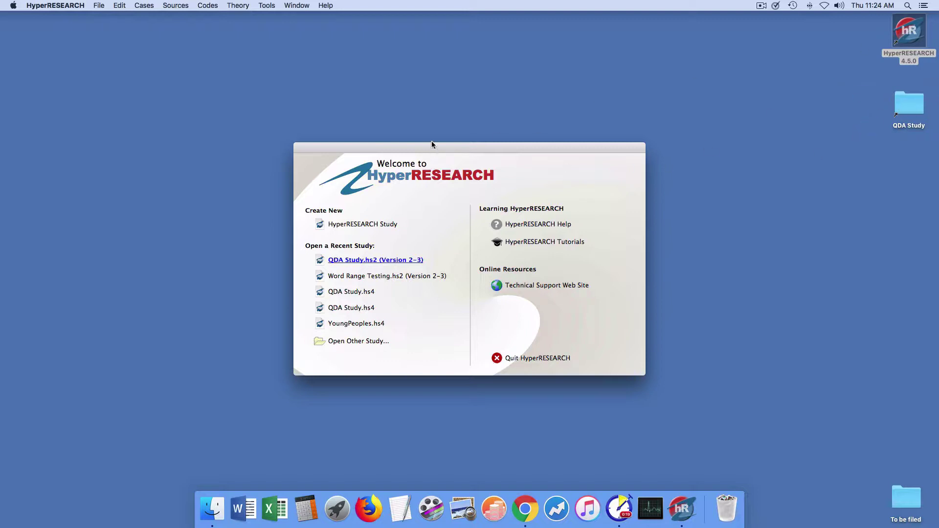
Create a new empty HyperRESEARCH study, then dismiss the File menu without choosing anything.
left_click(348, 224)
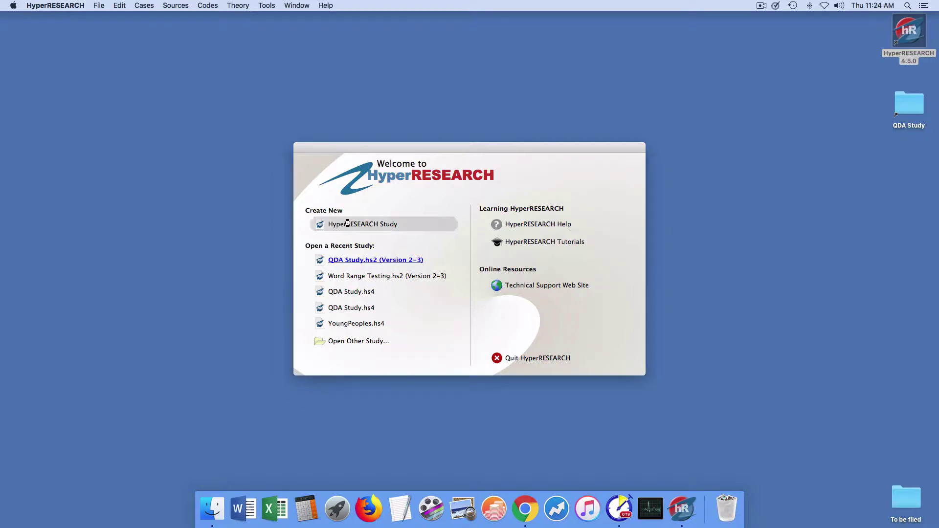
left_click(98, 5)
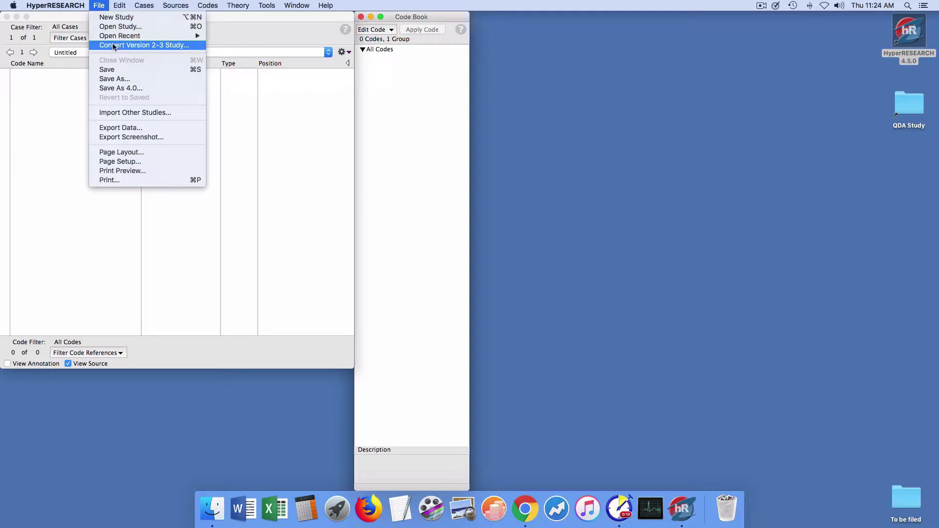
left_click(811, 133)
double_click(911, 101)
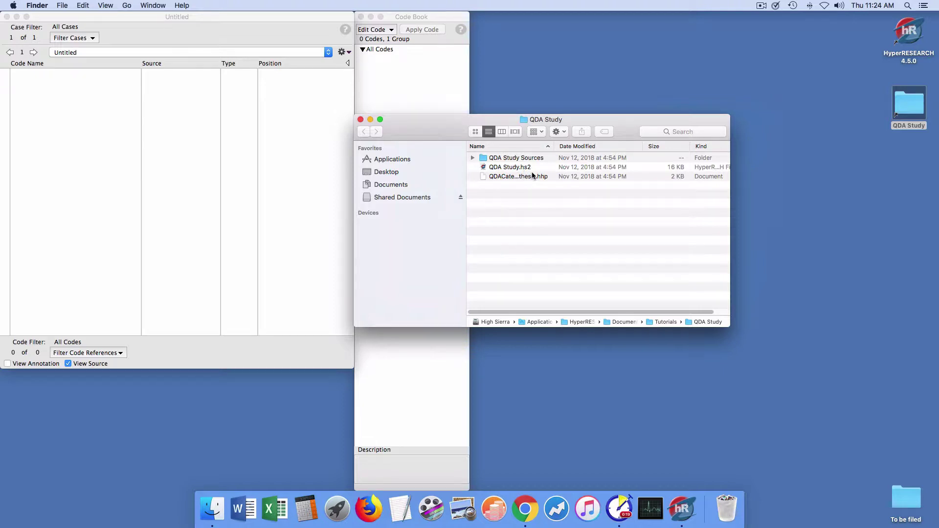
left_click_drag(621, 127, 824, 218)
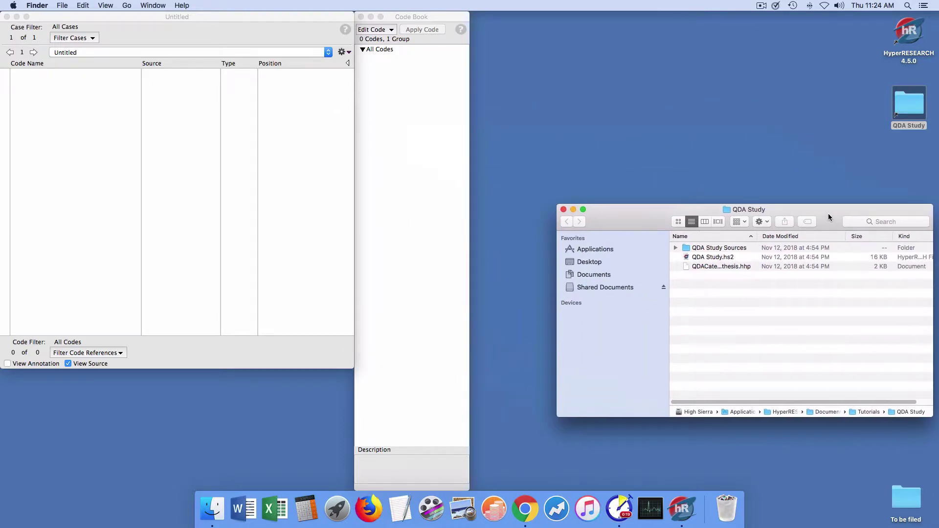
left_click(564, 210)
left_click(166, 38)
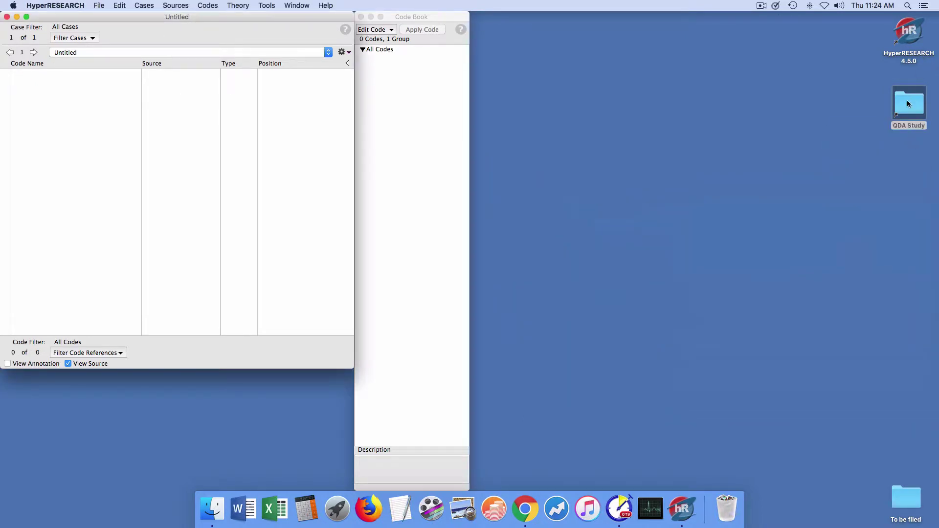
Start Convert Version 2-3 Study and browse the file picker's enclosing folders.
left_click(103, 6)
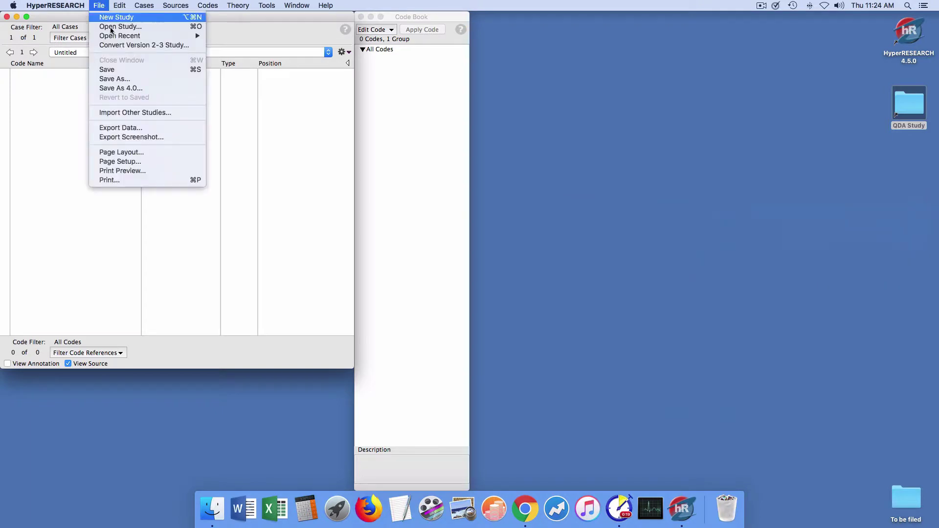
left_click(118, 45)
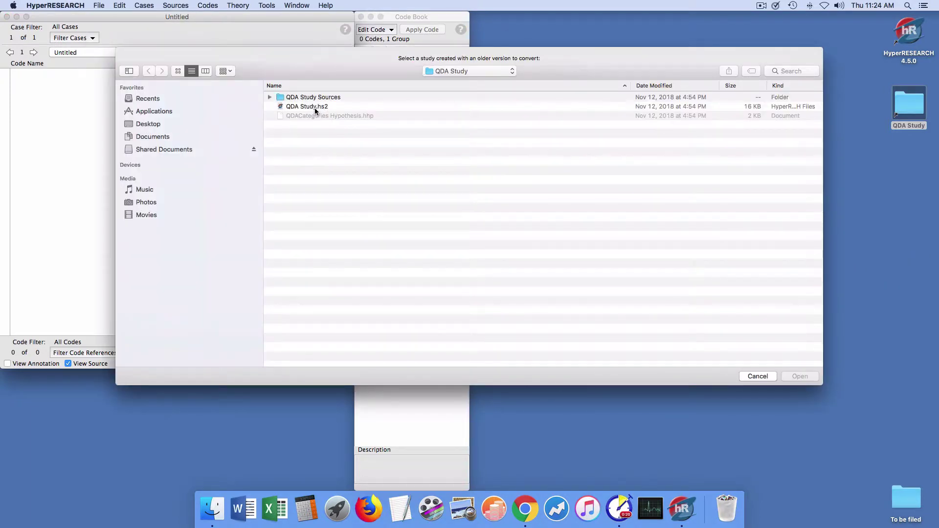
left_click(316, 107)
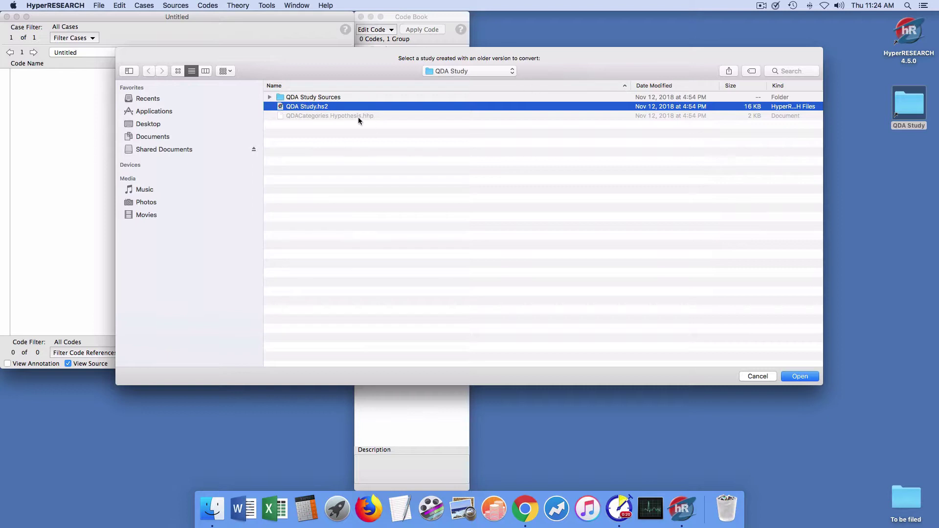
left_click(454, 72)
left_click(566, 86)
left_click(443, 71)
left_click(146, 126)
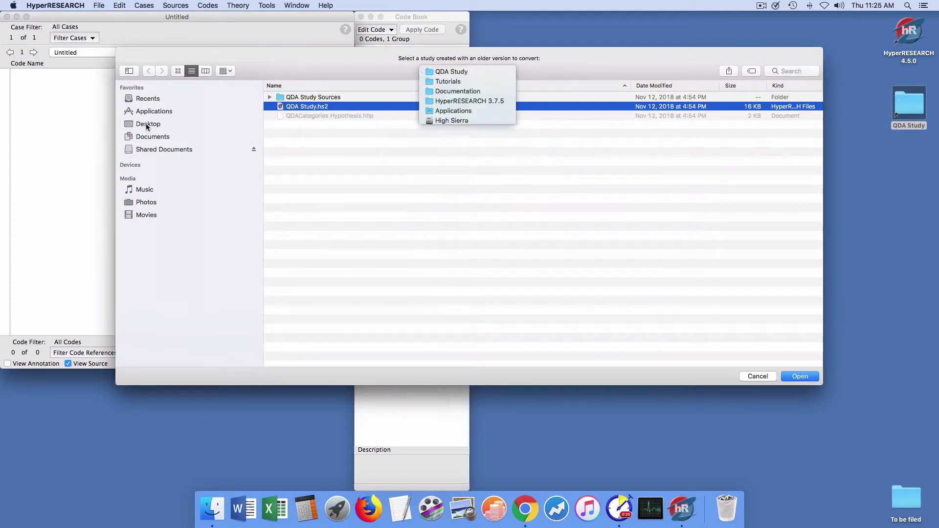
Go to Desktop > QDA Study and open QDA Study.hs2 for conversion.
left_click(147, 126)
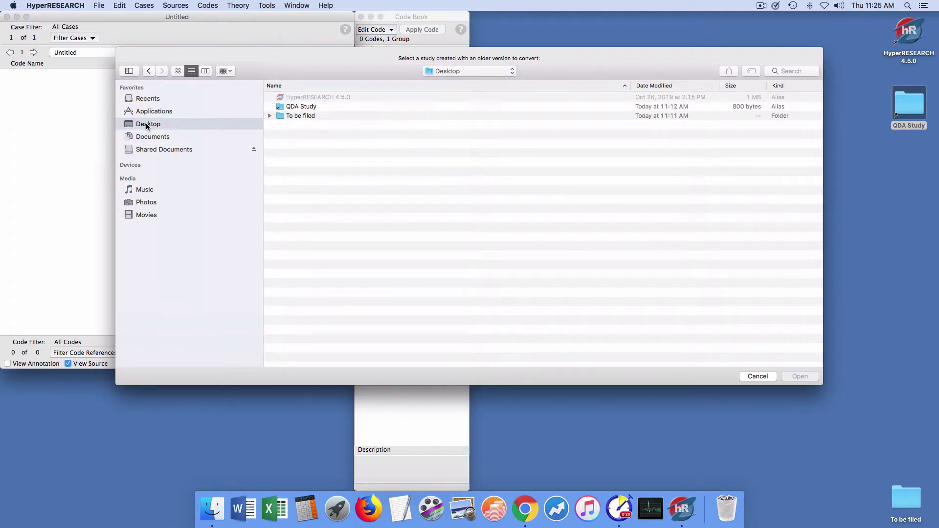
left_click(301, 106)
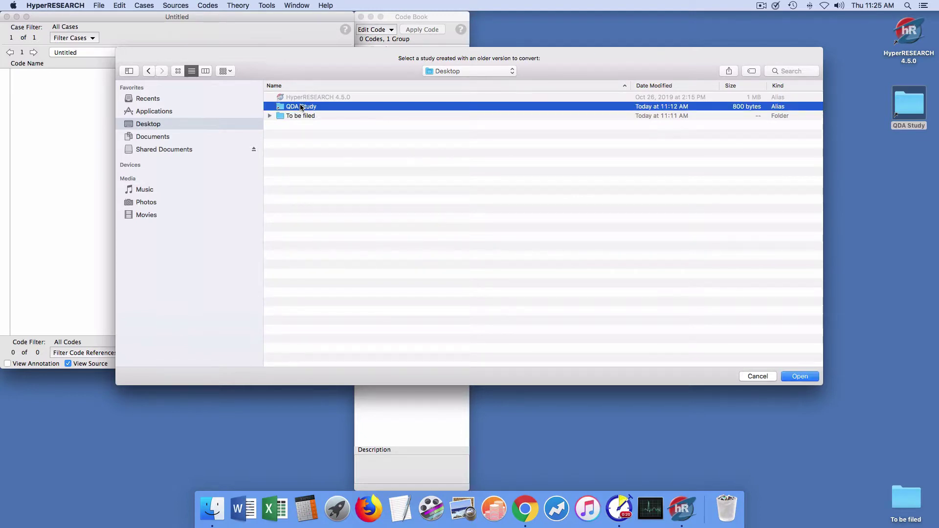
double_click(301, 106)
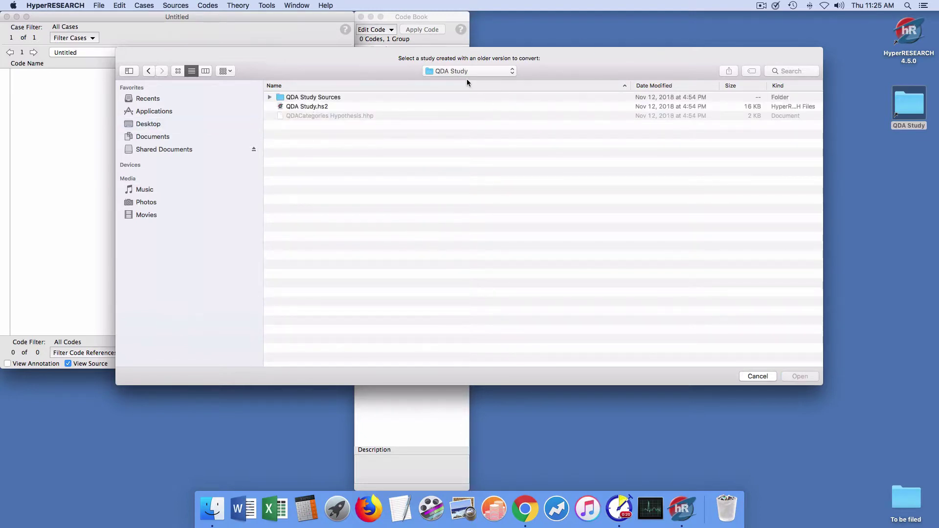
left_click(292, 107)
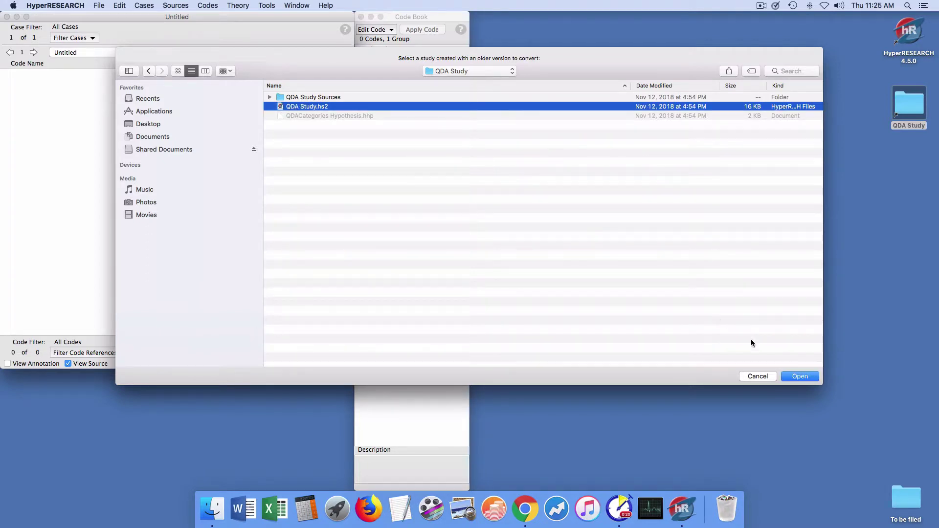
left_click(807, 378)
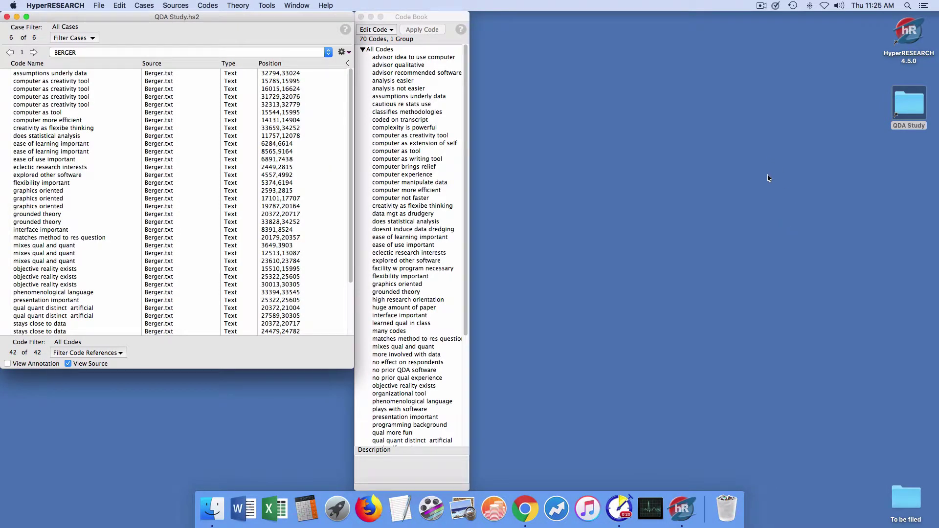
View the code references for cases HALNON and then LEARNED.
left_click(89, 50)
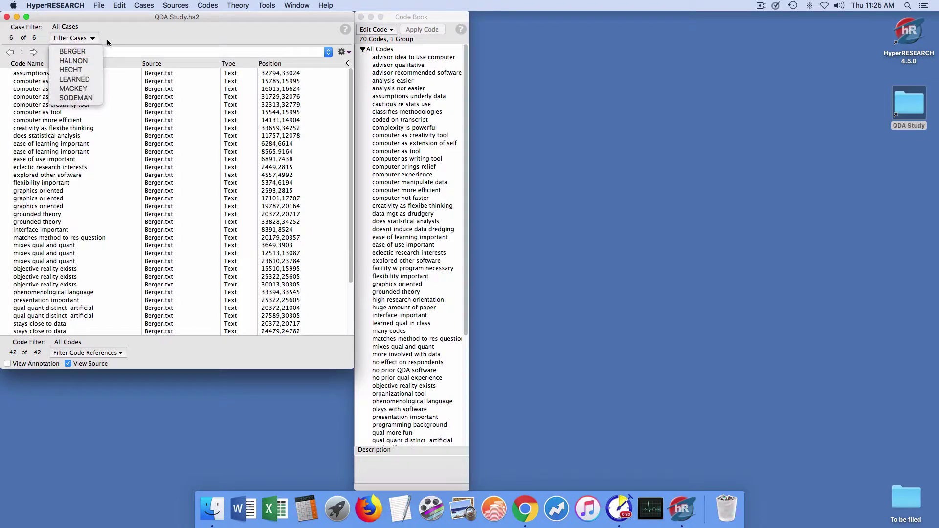
left_click(95, 62)
left_click(103, 54)
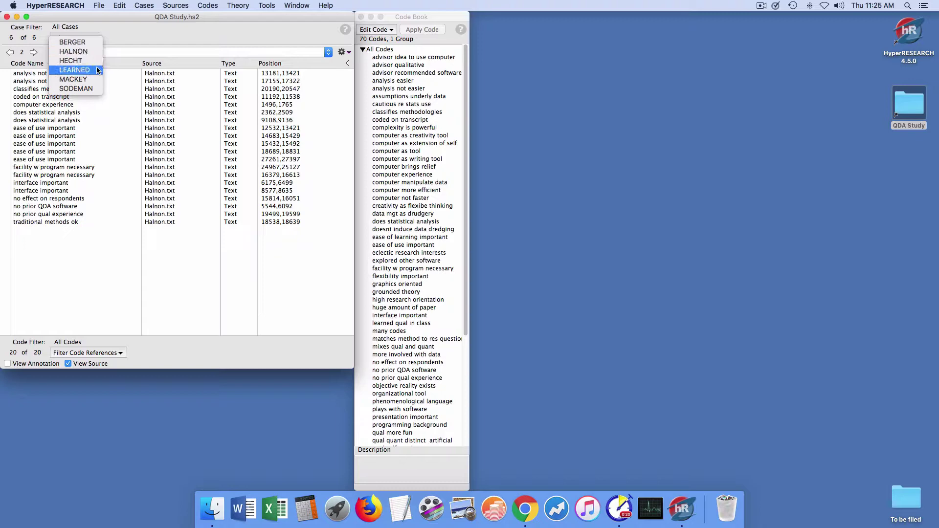
left_click(99, 68)
Switch to case SODEMAN and show the study's Sources List.
left_click(116, 54)
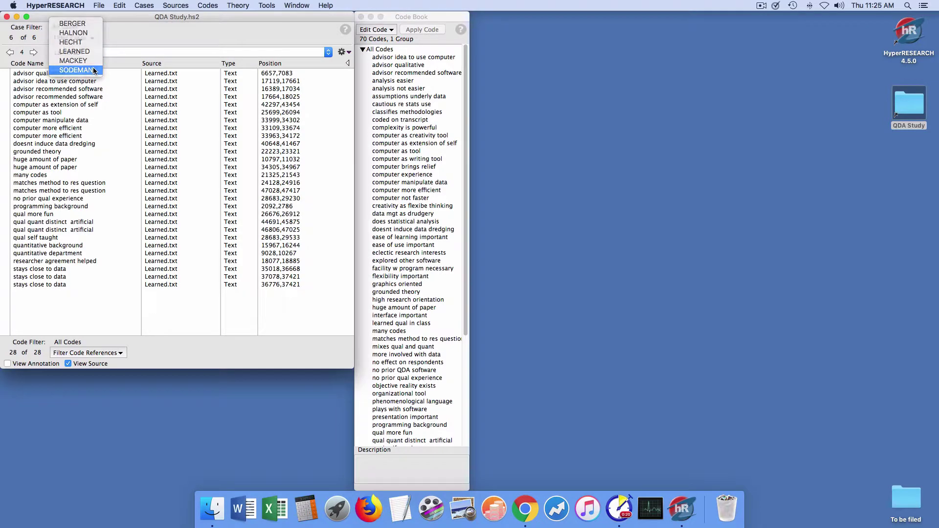
left_click(95, 69)
left_click(175, 5)
left_click(186, 18)
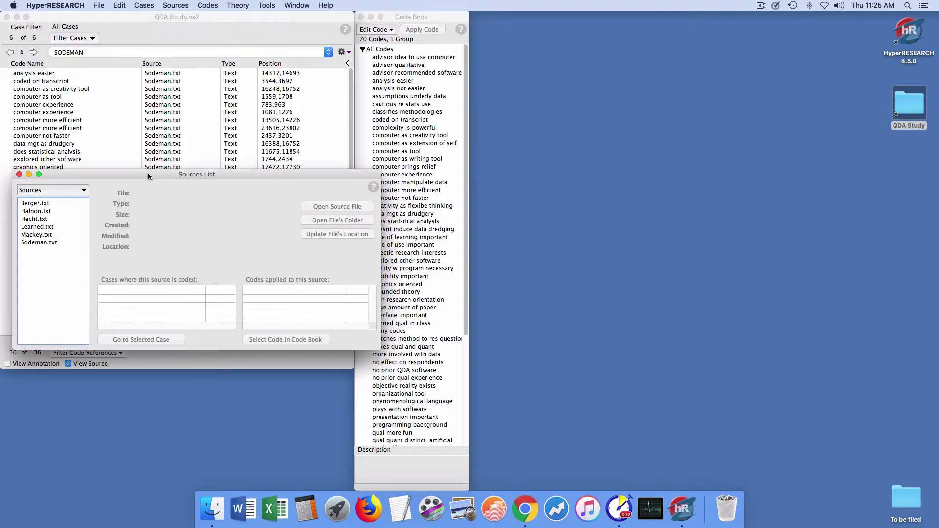
Reposition the Sources List window around the screen, then close it.
left_click_drag(148, 172, 663, 164)
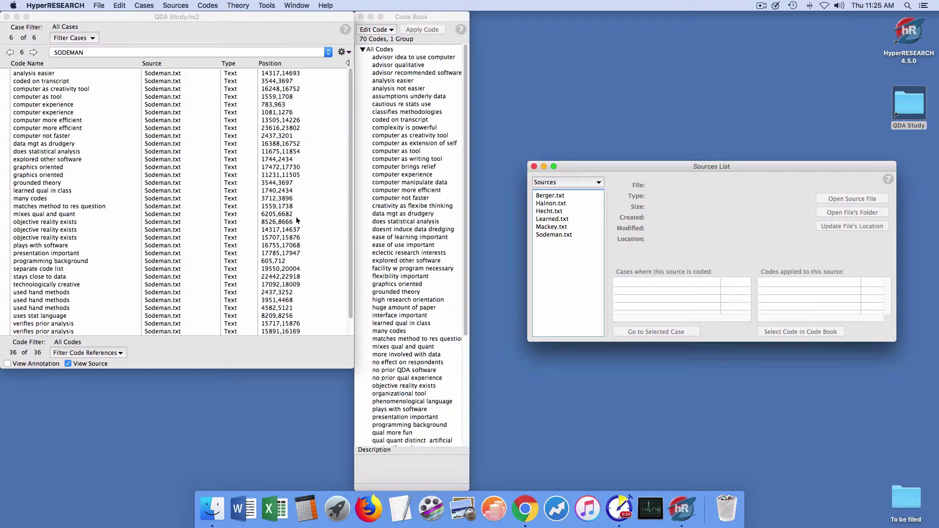
left_click_drag(615, 167, 585, 145)
left_click(272, 32)
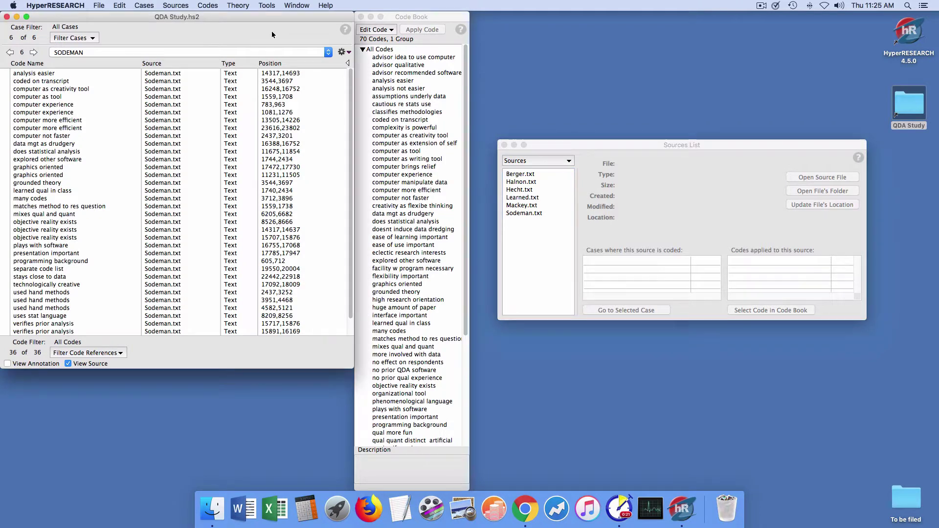
mouse_move(571, 145)
left_mouse_down()
mouse_move(586, 131)
mouse_move(571, 160)
left_mouse_up()
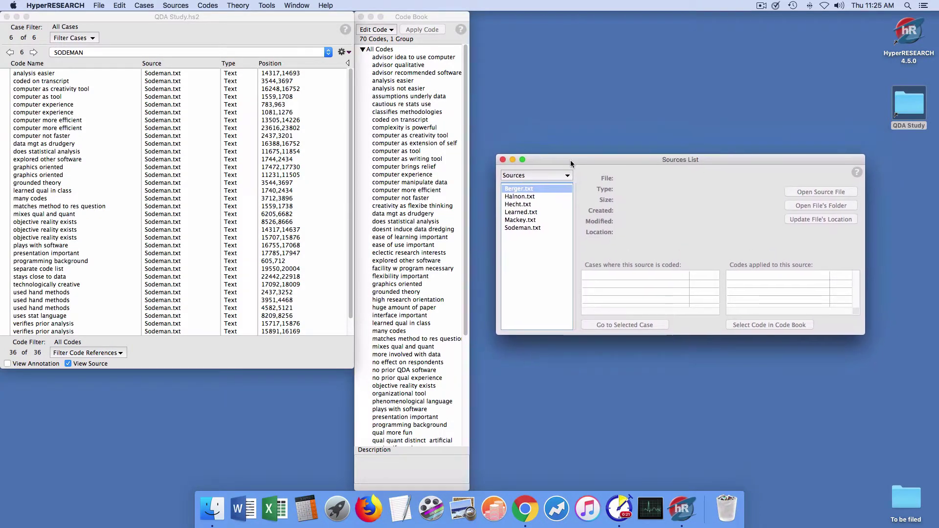
left_click(502, 160)
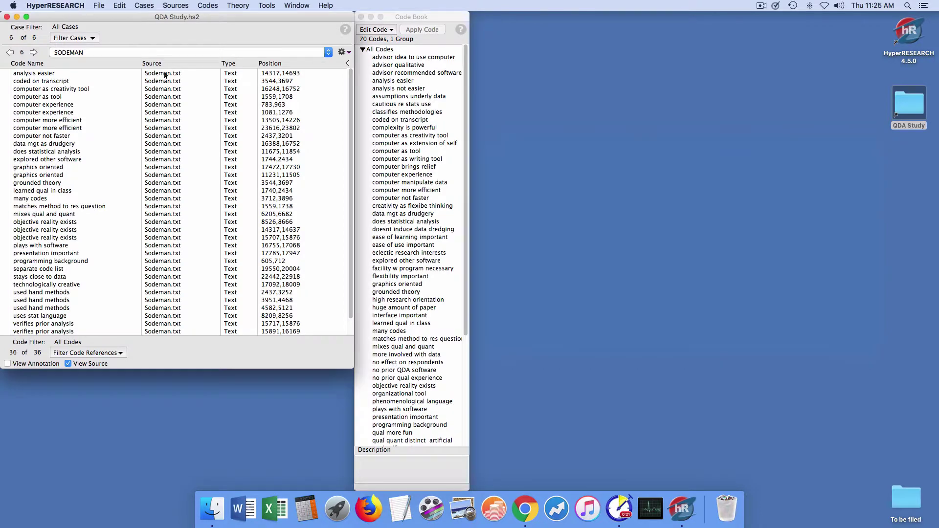
View SODEMAN's 'computer not faster' and 'stays close to data' passages in Sodeman.txt.
left_click(154, 52)
left_click(156, 21)
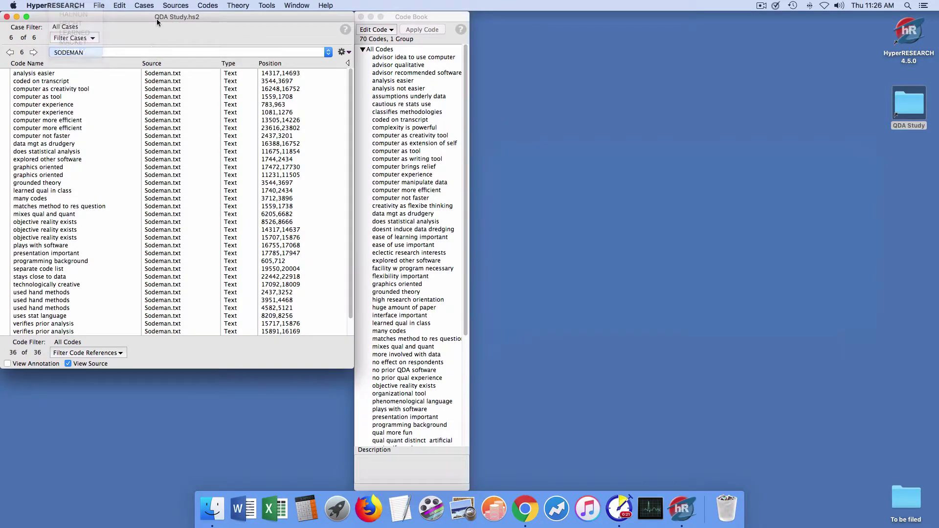
left_click(174, 137)
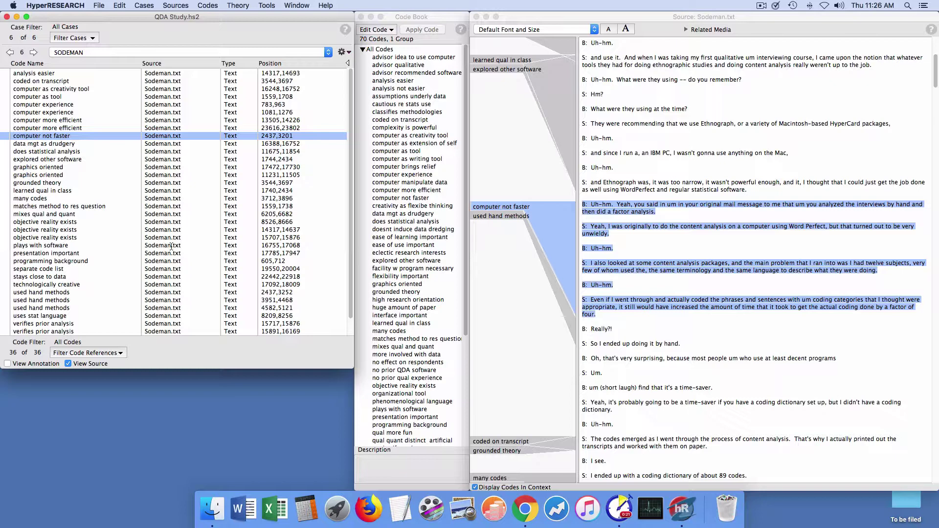
left_click(171, 276)
Switch to LEARNED and view its 'huge amount of paper' and 'quantitative department' passages.
left_click(164, 52)
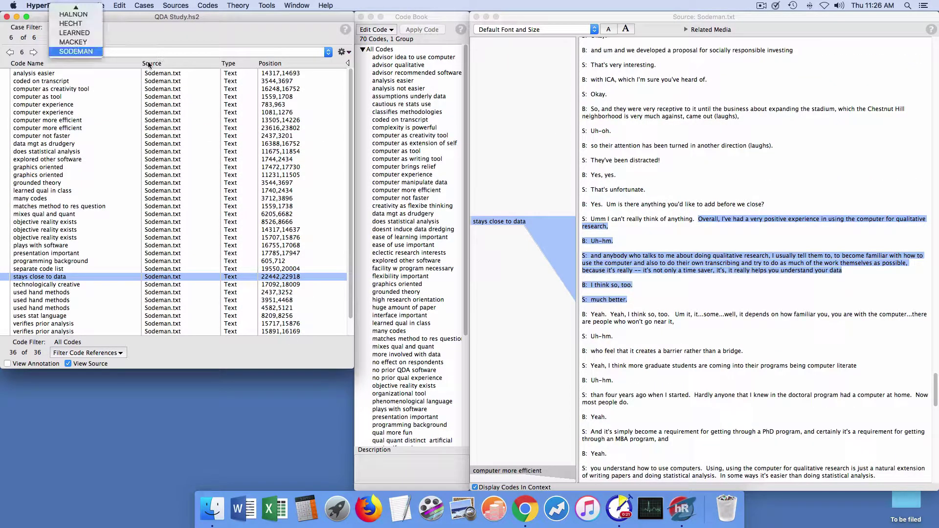
left_click(93, 33)
left_click(166, 159)
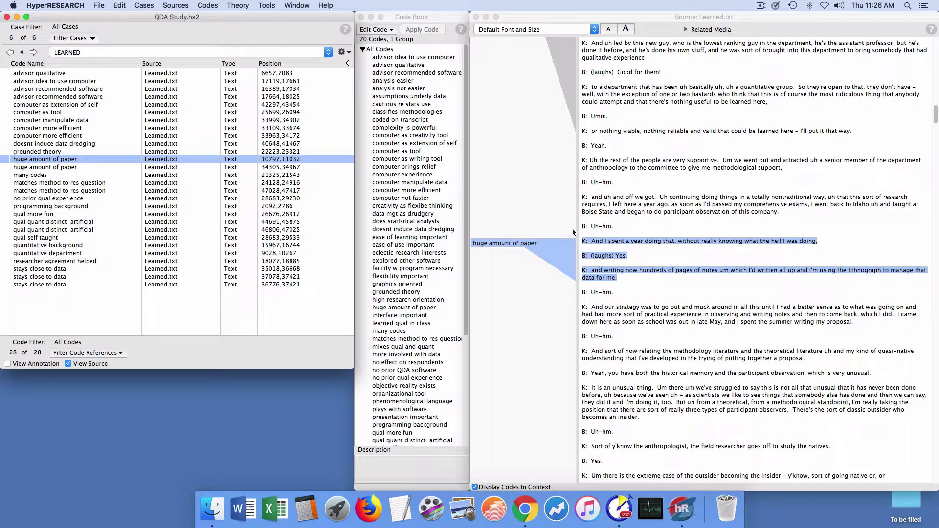
left_click(174, 255)
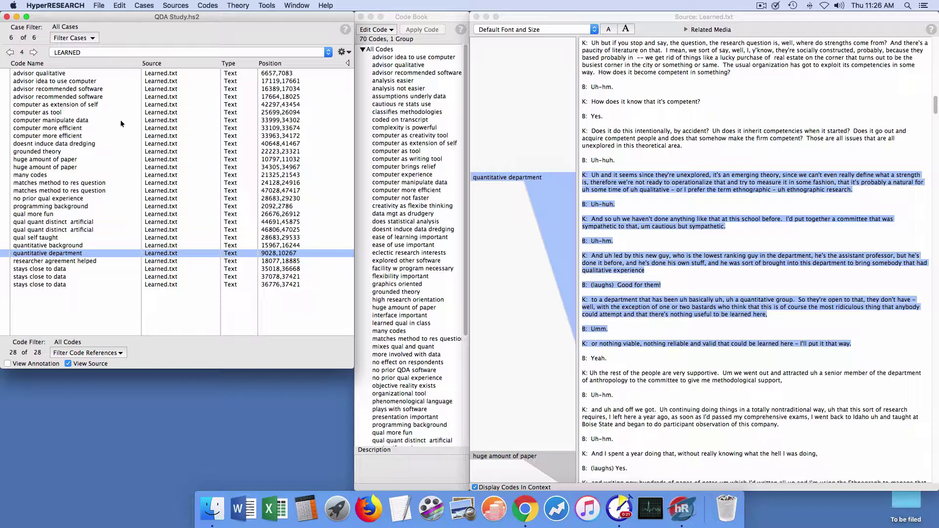
left_click(156, 167)
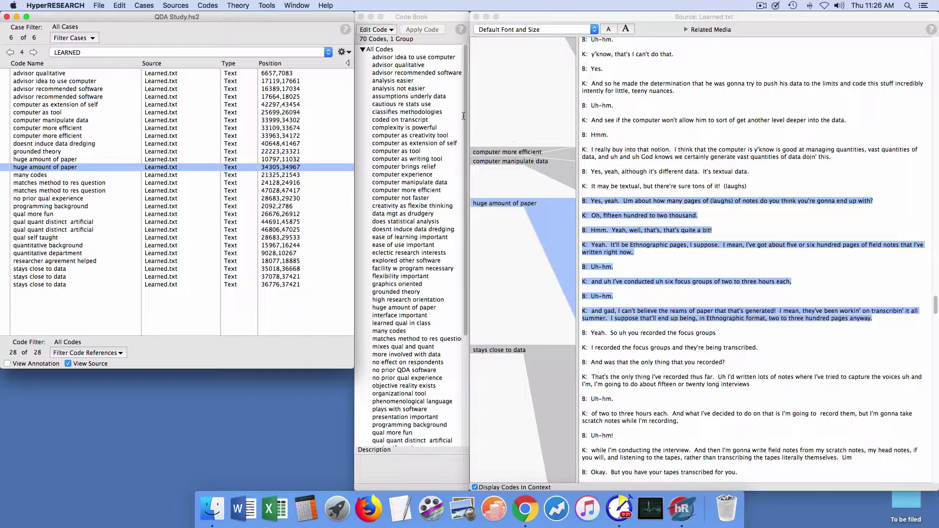
Switch to MACKEY and view its 'huge amount of paper' and 'objective reality exists' passages.
left_click(163, 52)
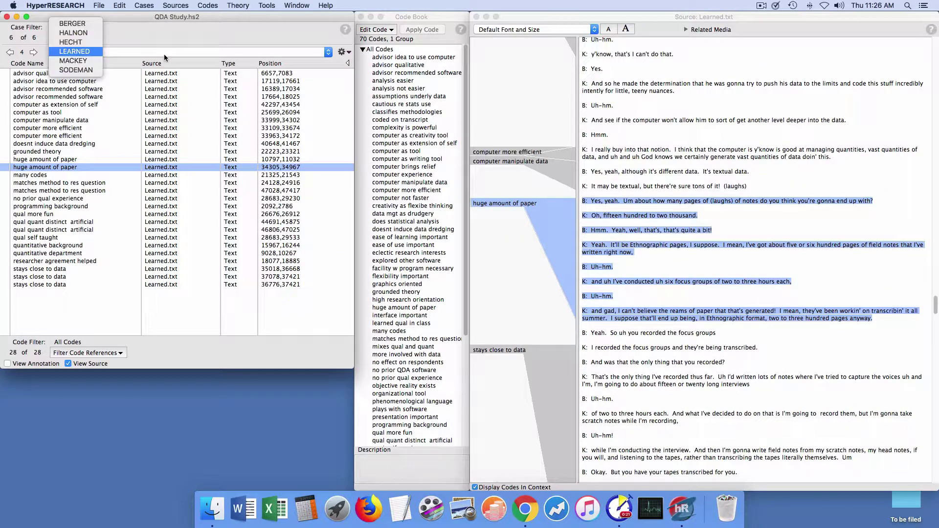
left_click(92, 63)
left_click(163, 145)
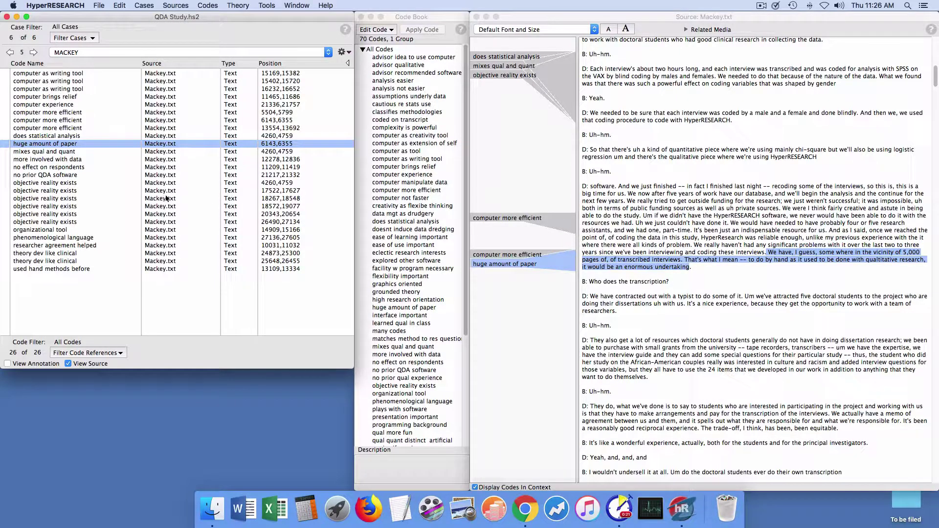
left_click(206, 198)
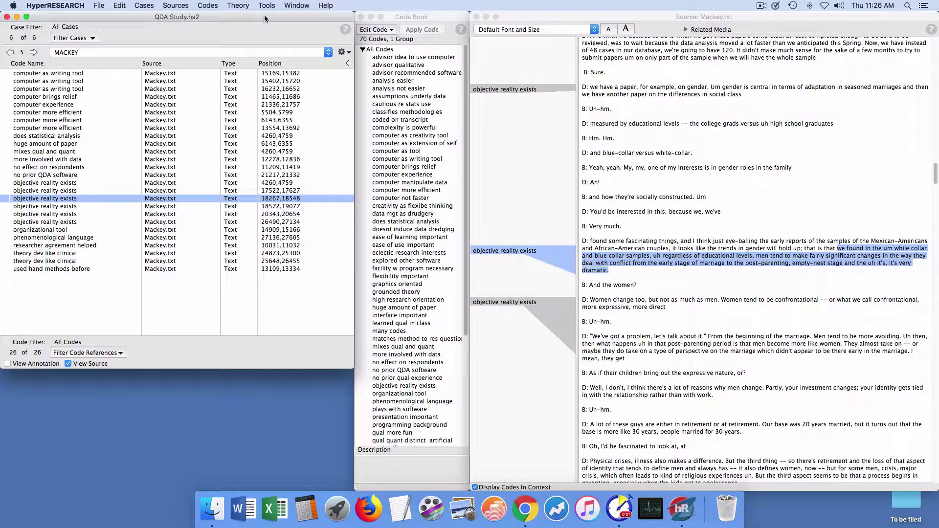
Quit HyperRESEARCH and agree to save changes to the converted study.
left_click(72, 6)
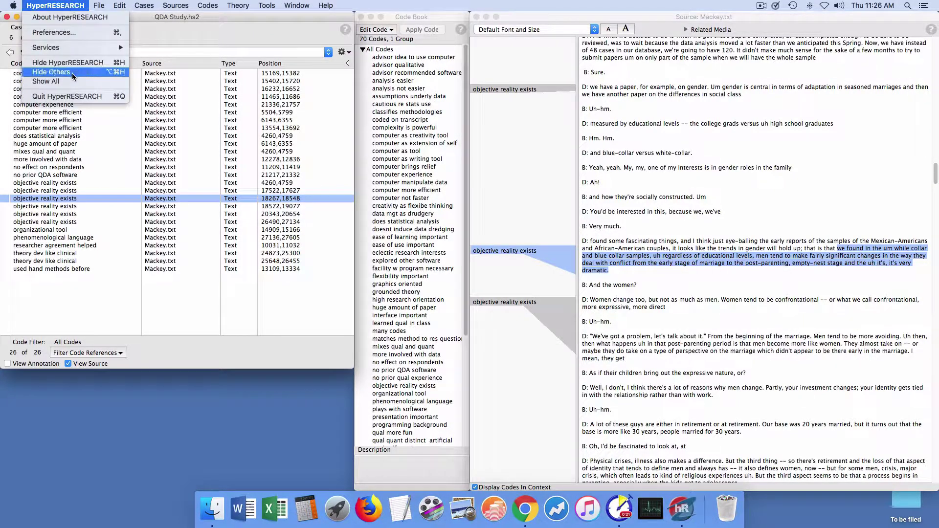
left_click(72, 97)
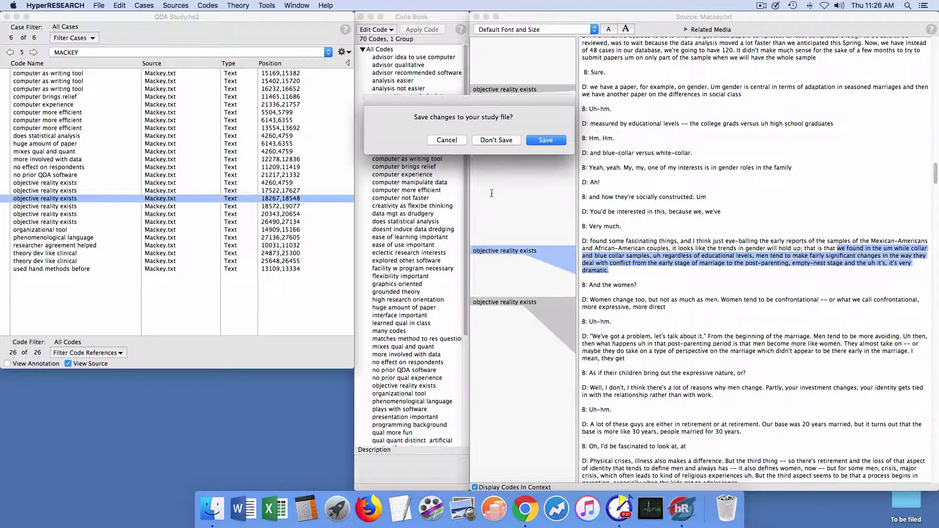
left_click(546, 140)
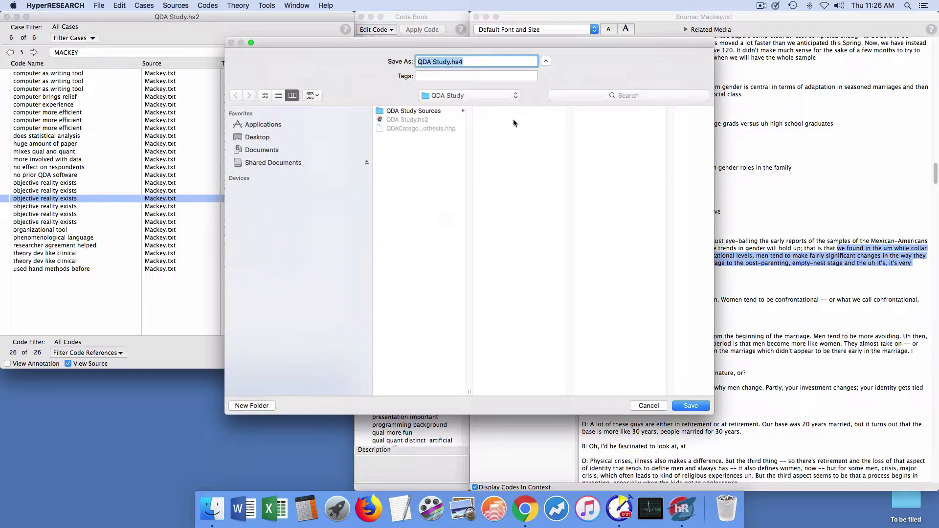
Save the study as QDA Study.hs4 on the Desktop and finish quitting.
left_click(458, 96)
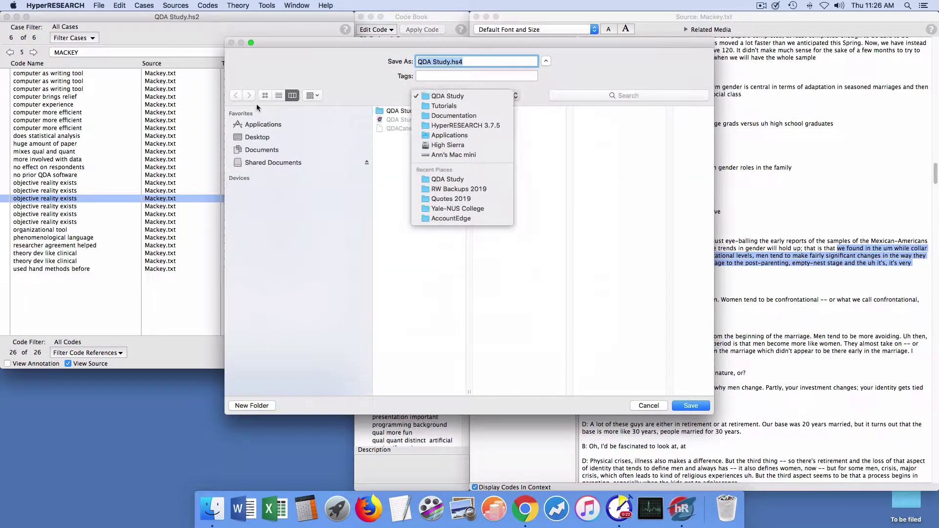
left_click(267, 143)
left_click(256, 139)
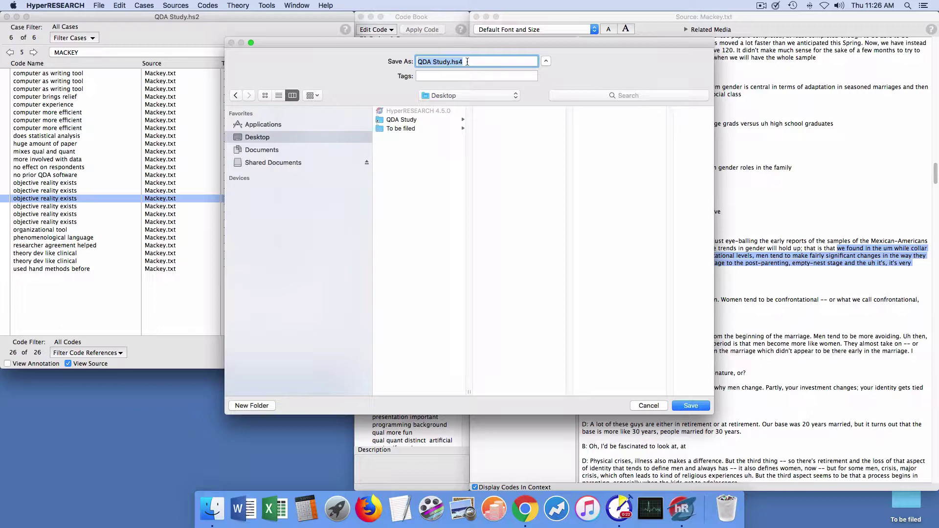
left_click(703, 407)
key("super+q")
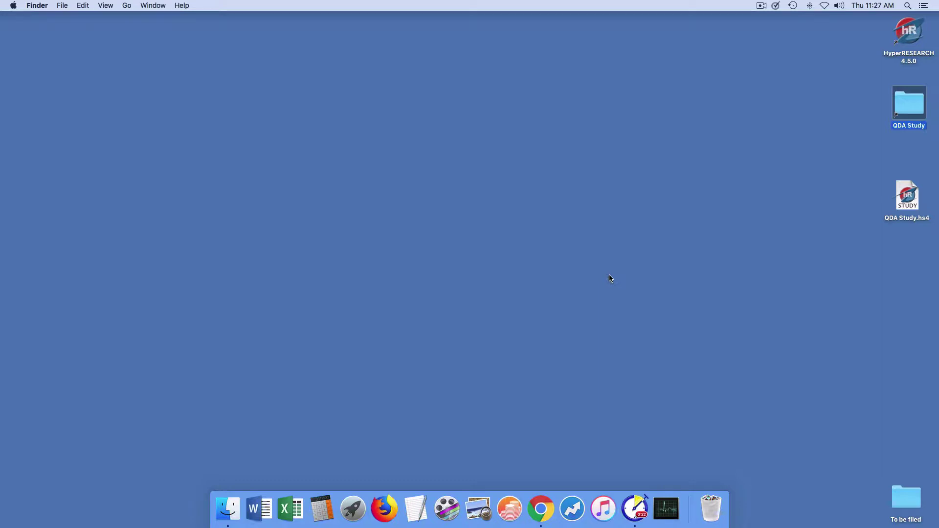
double_click(912, 33)
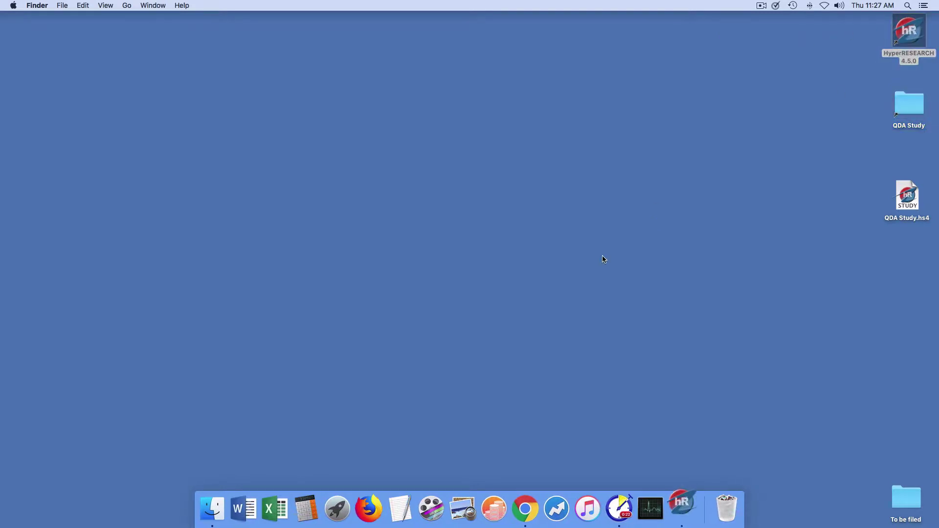